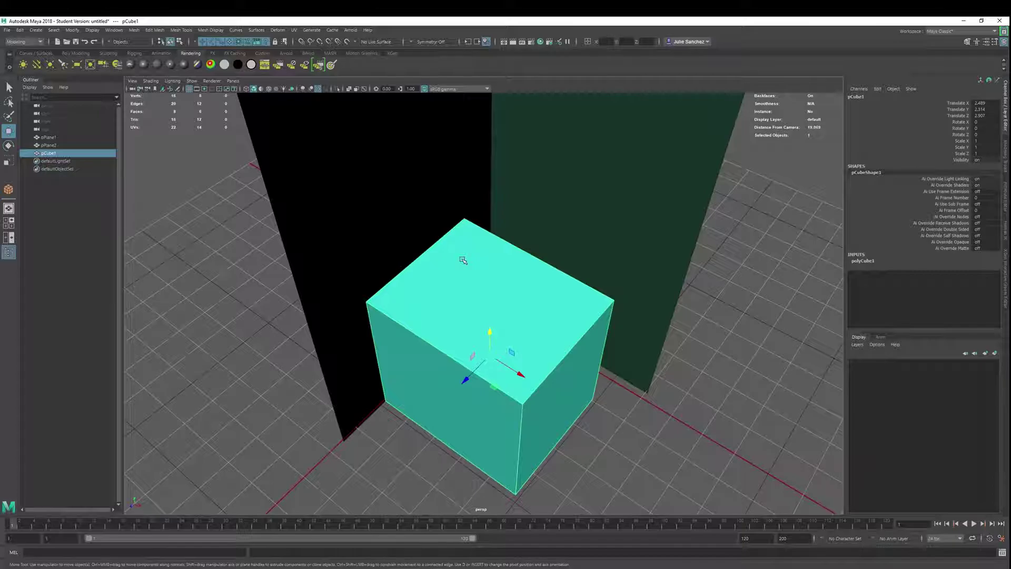
Step: Orbit around the cube and planes, then select the cube pCube1
scroll(458, 232, down, 8)
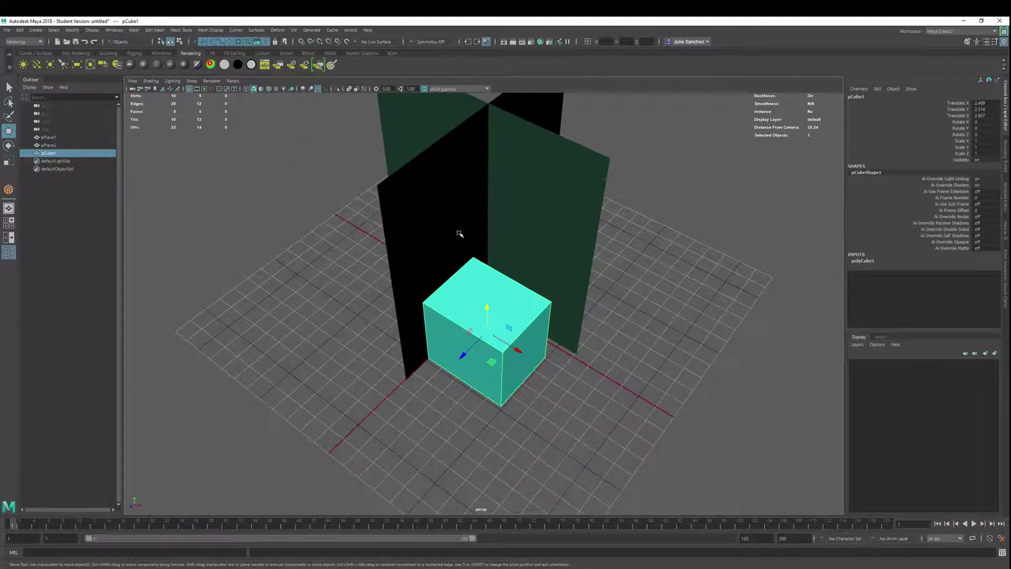
alt+drag(340, 157, 275, 165)
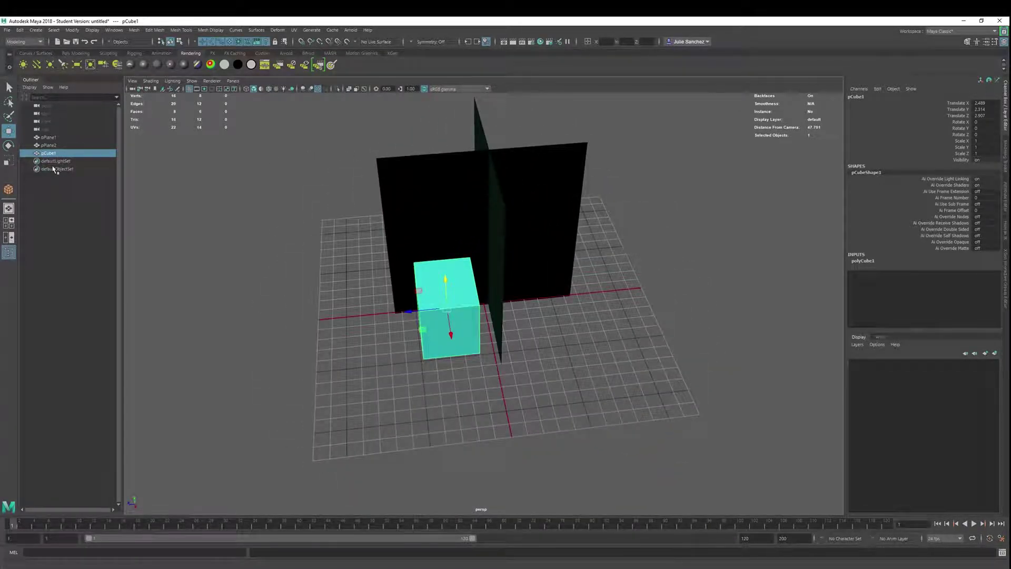
alt+drag(271, 243, 531, 310)
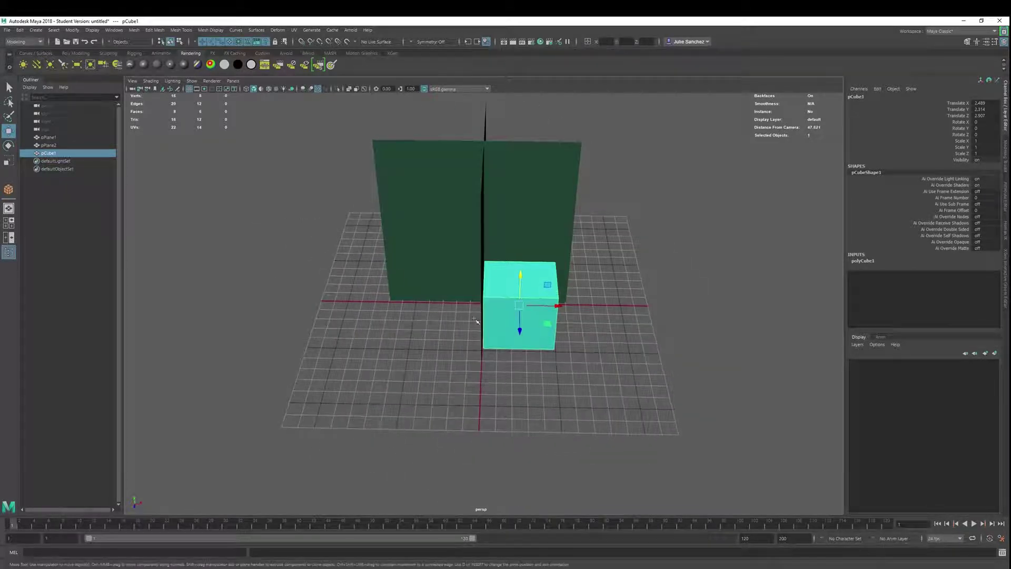
click(525, 209)
click(527, 307)
Step: Hide pCube1, then reselect it in the Outliner and unhide it with Shift+H
key(ctrl+h)
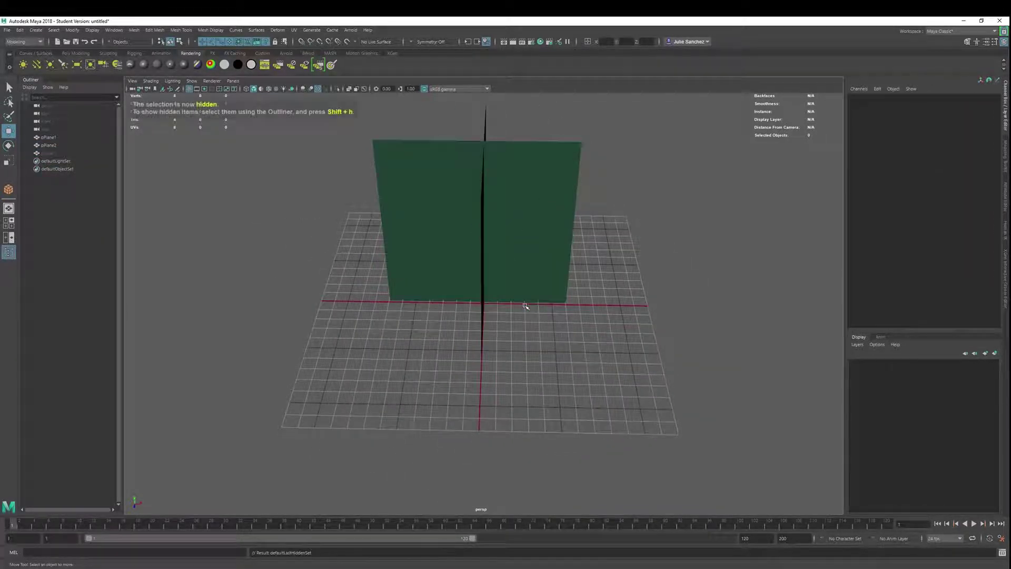
click(52, 154)
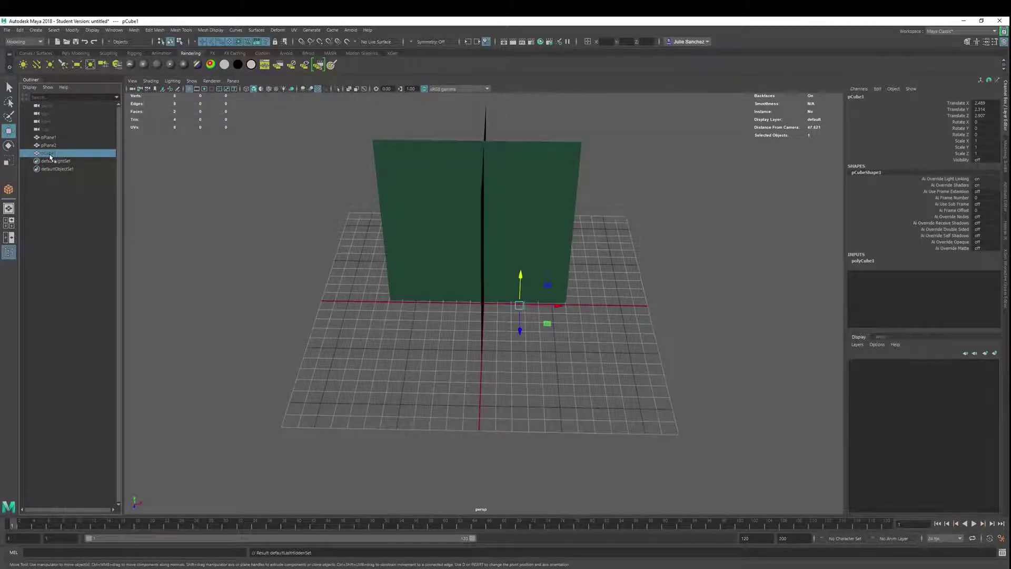
key(shift+h)
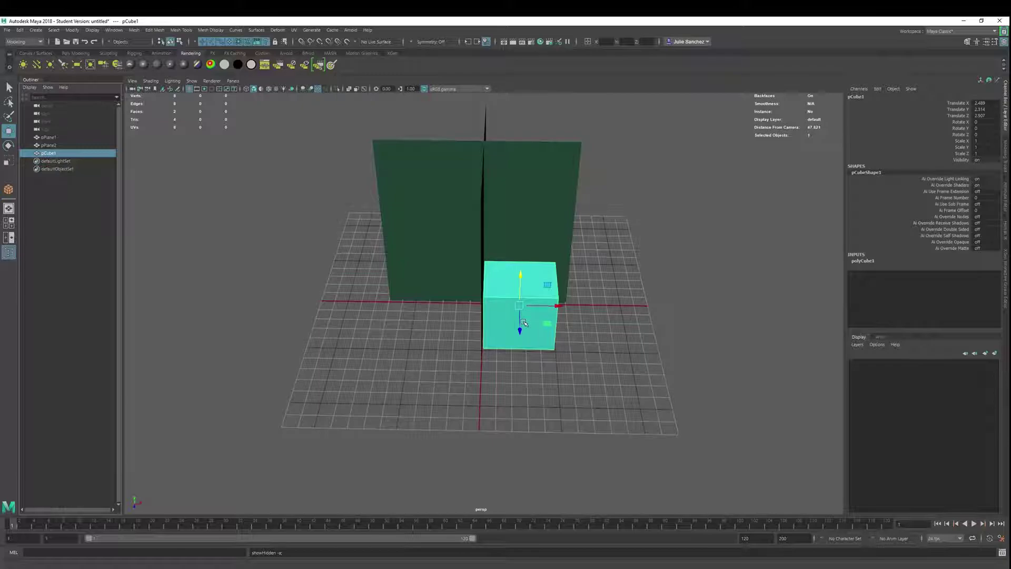
Step: Isolate pCube1, slide it along X toward the grid centre, then reselect it
key(ctrl+1)
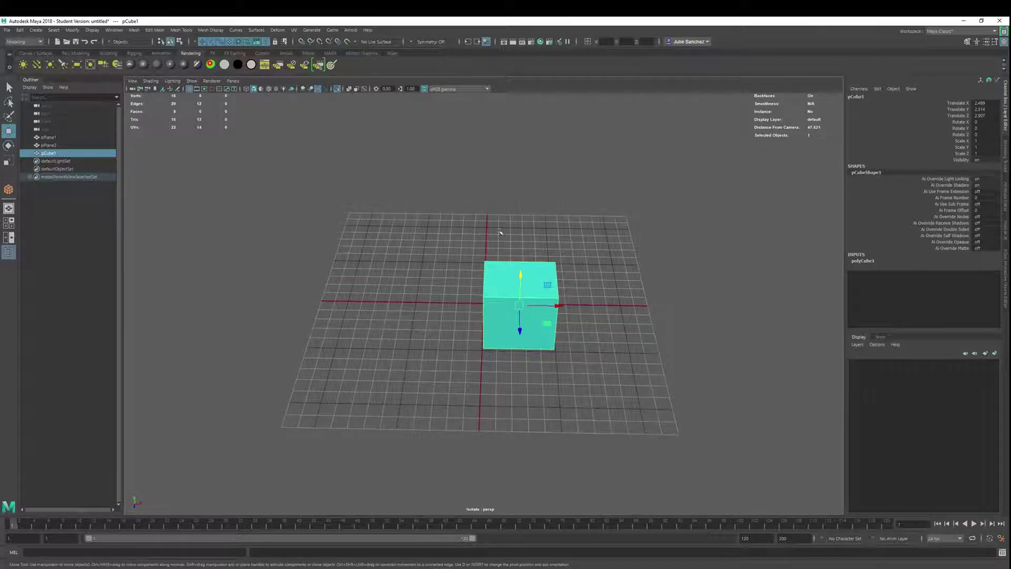
drag(561, 310, 482, 307)
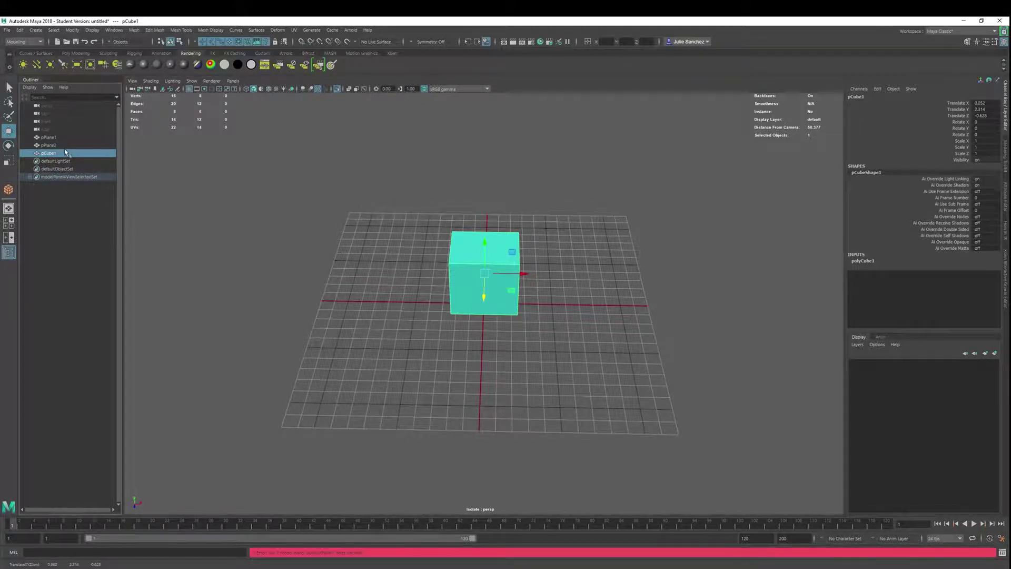
click(49, 137)
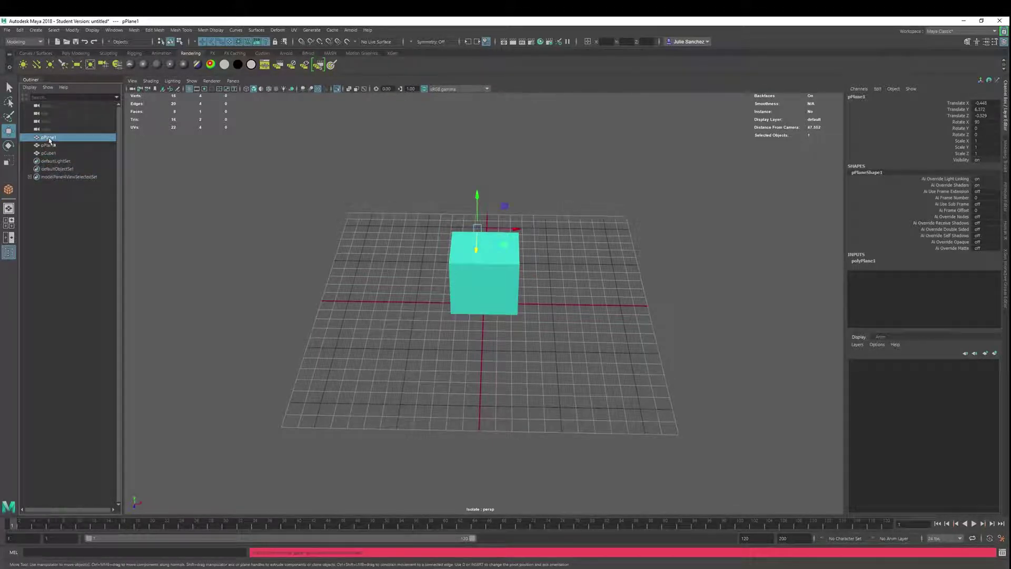
click(50, 145)
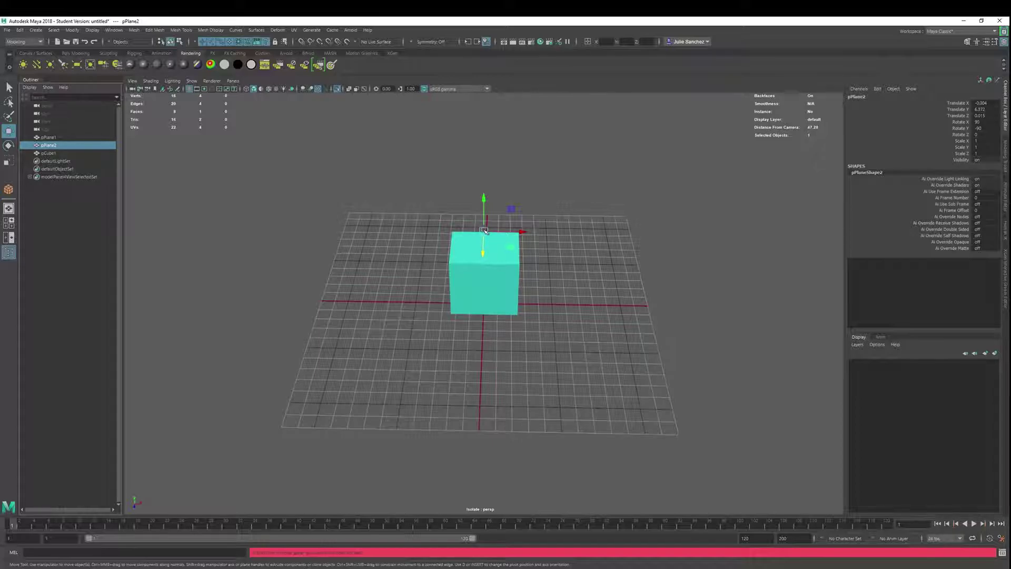
click(467, 278)
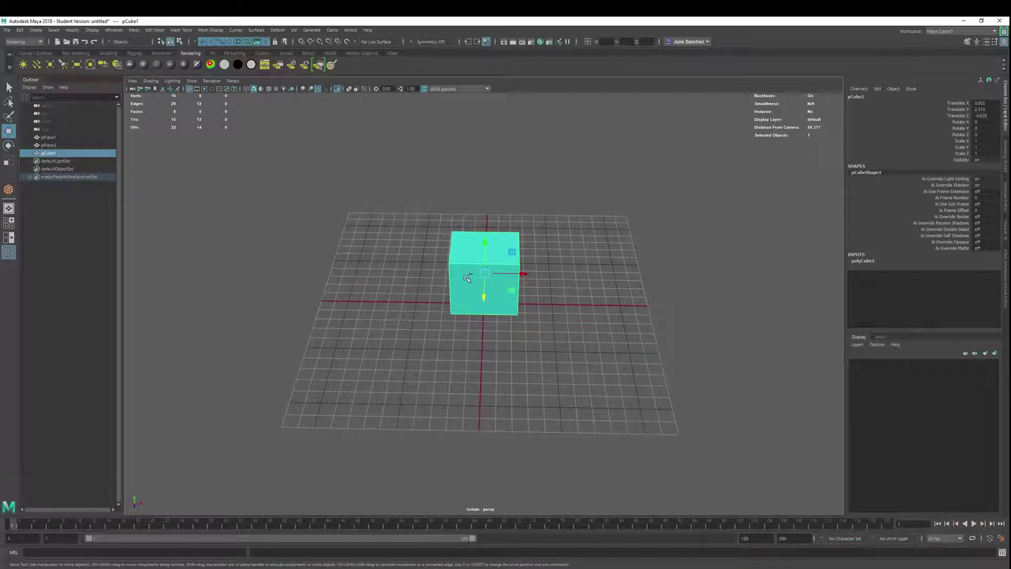
Step: End isolation and move pCube1 in front of the planes to X 5.141, Z 4.962
key(ctrl+1)
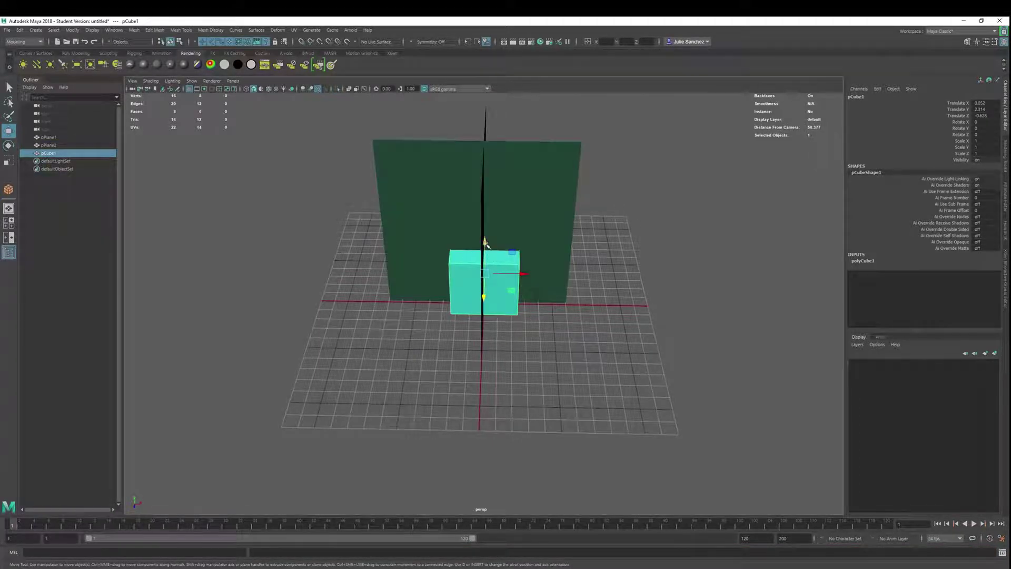
drag(484, 304, 565, 356)
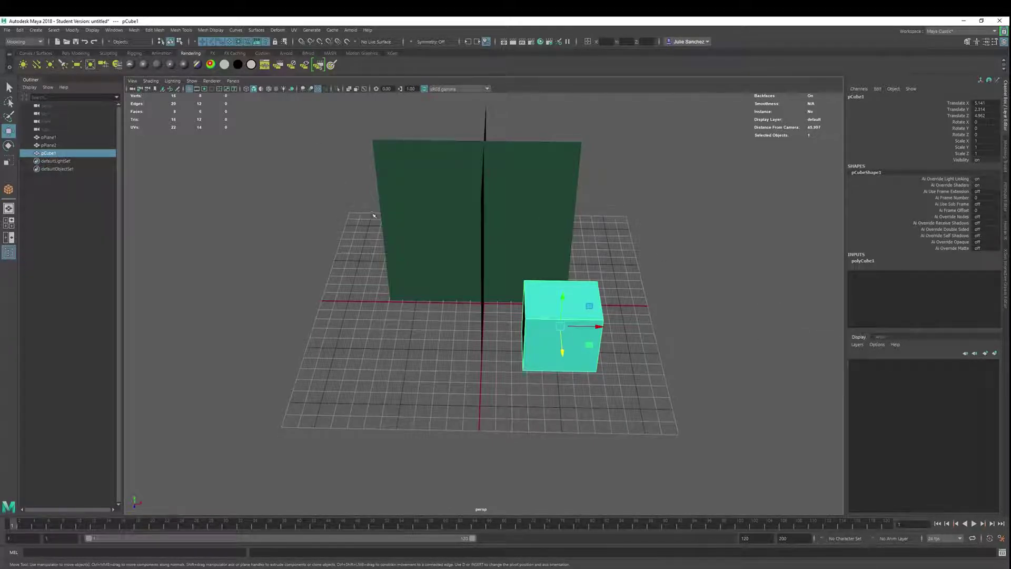
alt+drag(334, 132, 619, 165)
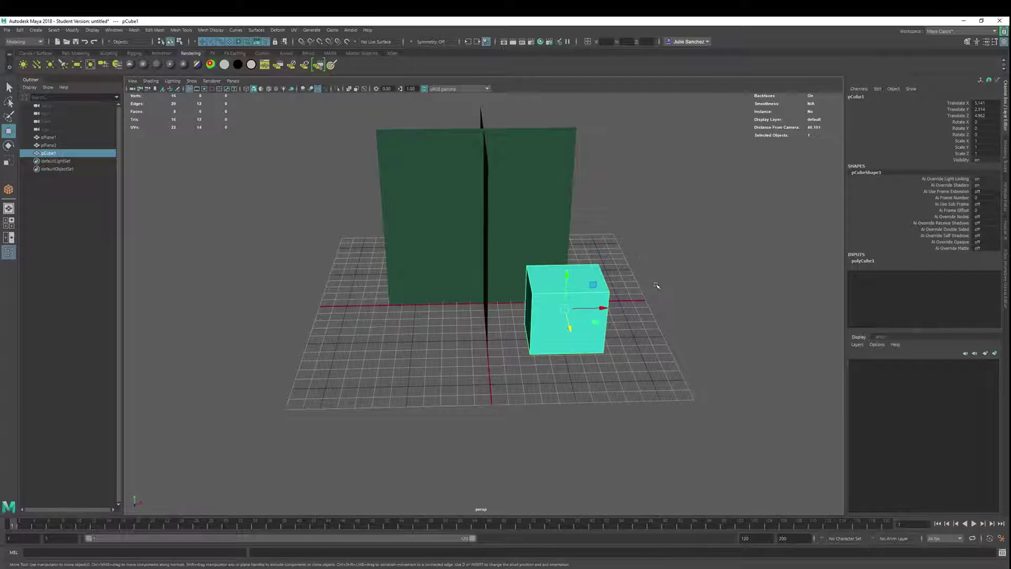
alt+drag(662, 287, 464, 313)
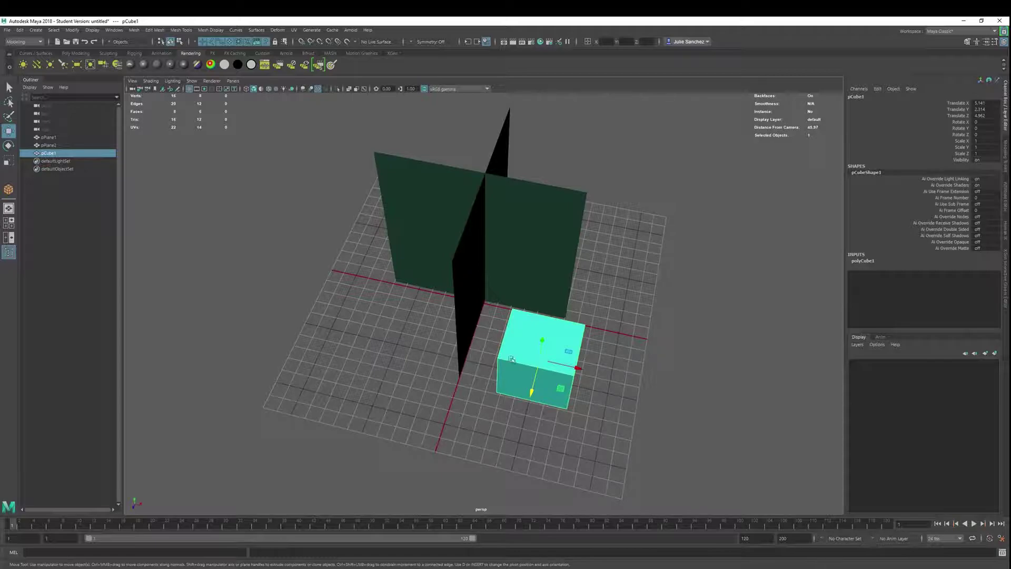
alt+drag(633, 304, 454, 146)
alt+drag(537, 195, 440, 190)
alt+drag(609, 342, 551, 296)
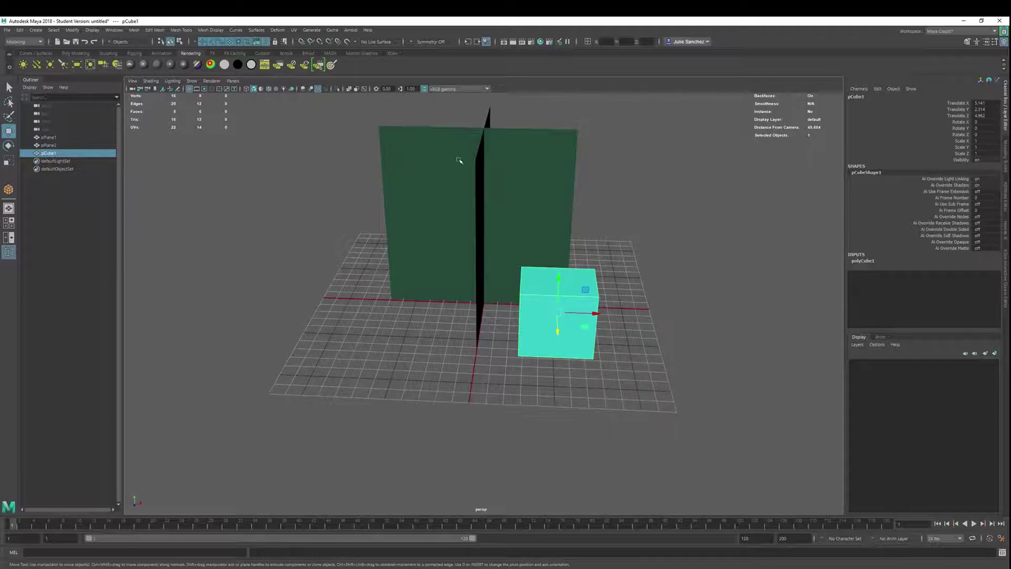
Step: Turn on X-Ray shading for the viewport and return to shaded display
alt+drag(459, 160, 425, 267)
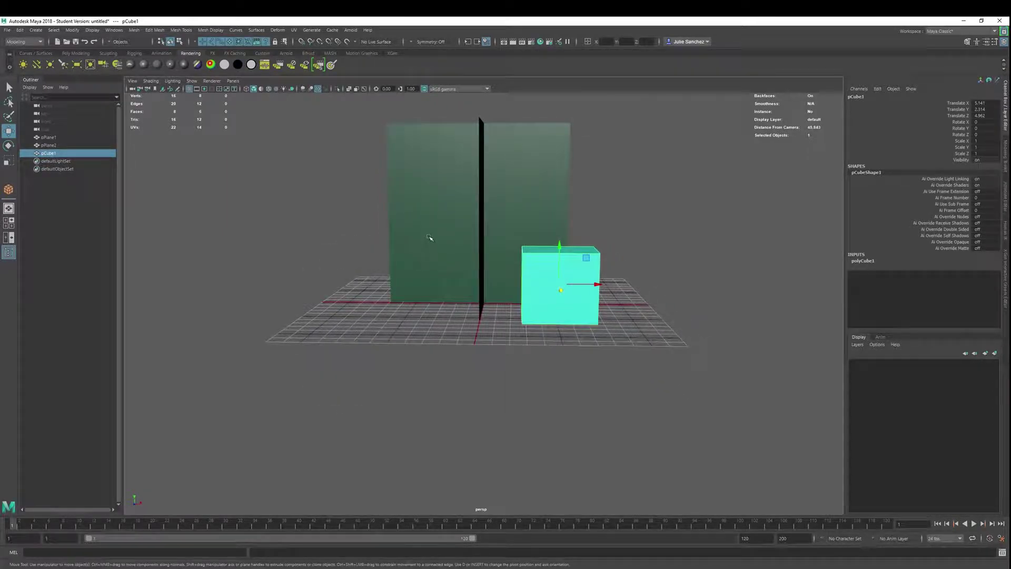
click(150, 81)
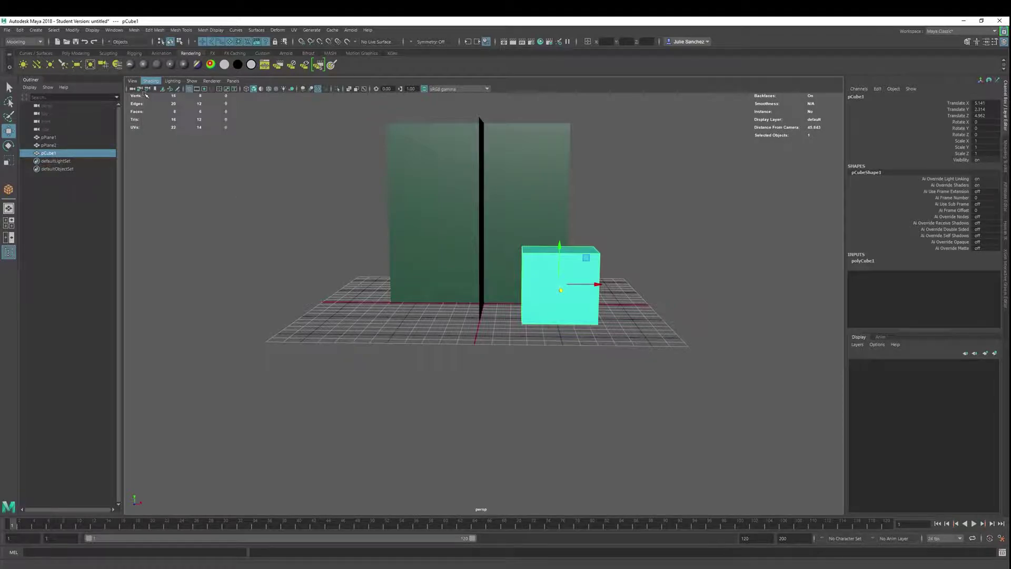
key(4)
click(150, 81)
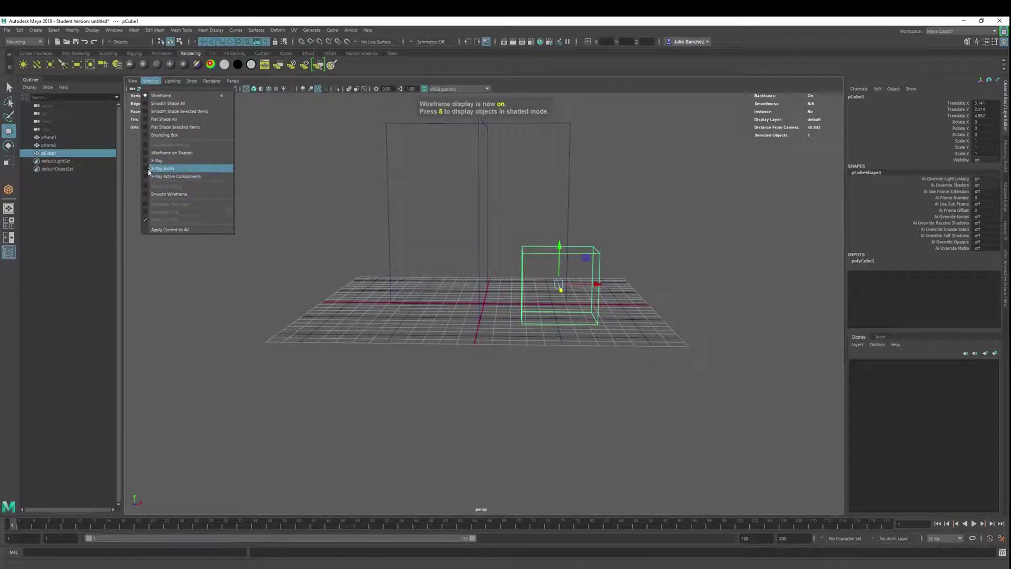
click(156, 160)
key(5)
Step: Select both planes, pPlane1 and pPlane2, together
alt+drag(419, 227, 533, 282)
click(504, 212)
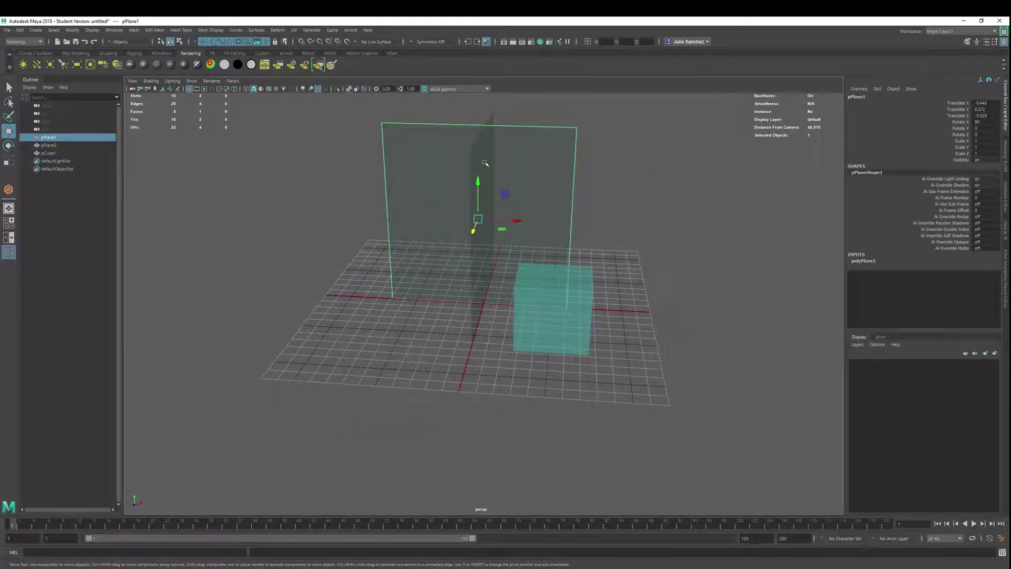
alt+drag(624, 280, 517, 213)
click(517, 213)
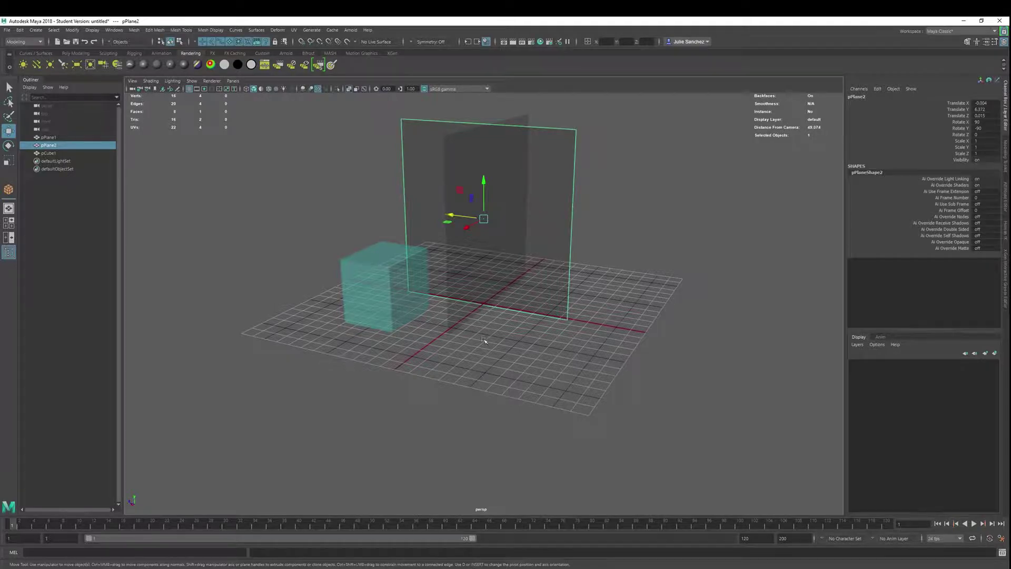
mouse_move(519, 266)
alt+mouse_down()
mouse_move(590, 349)
mouse_move(517, 247)
alt+mouse_up()
click(535, 206)
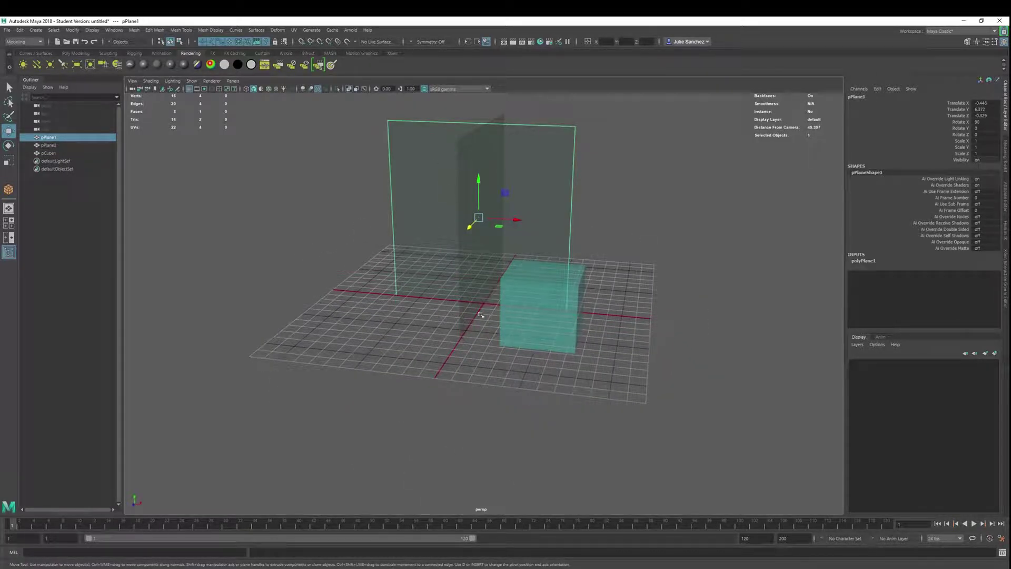
drag(457, 319, 479, 344)
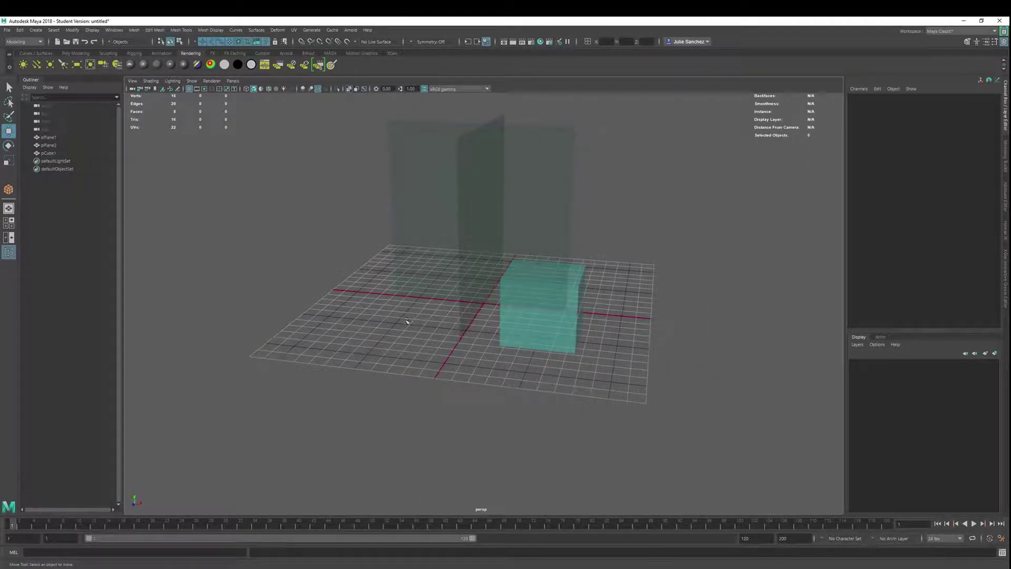
alt+drag(389, 285, 405, 316)
drag(374, 117, 531, 234)
Step: Create a new display layer, layer1, from the selected planes
click(857, 345)
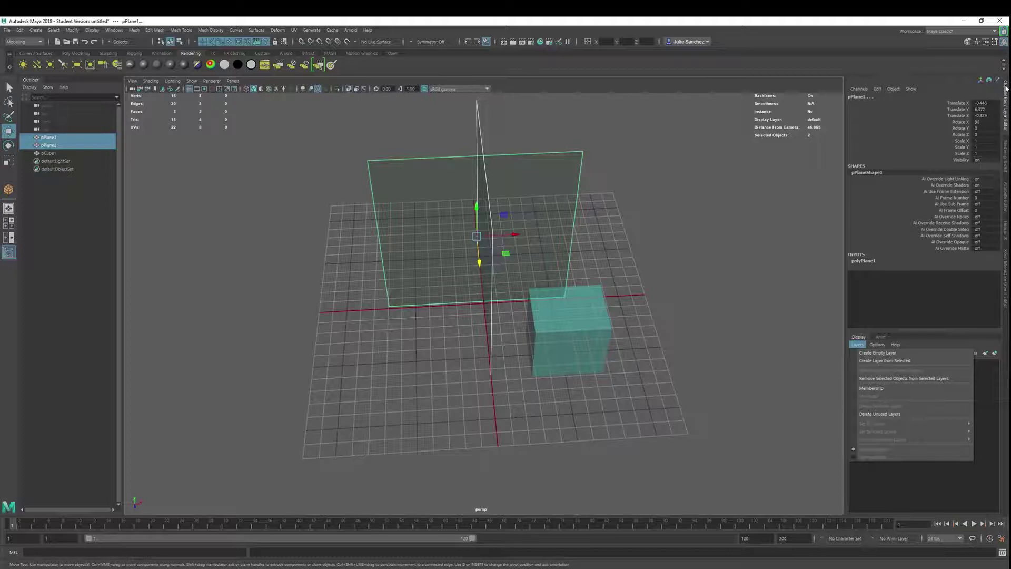
click(910, 287)
click(856, 345)
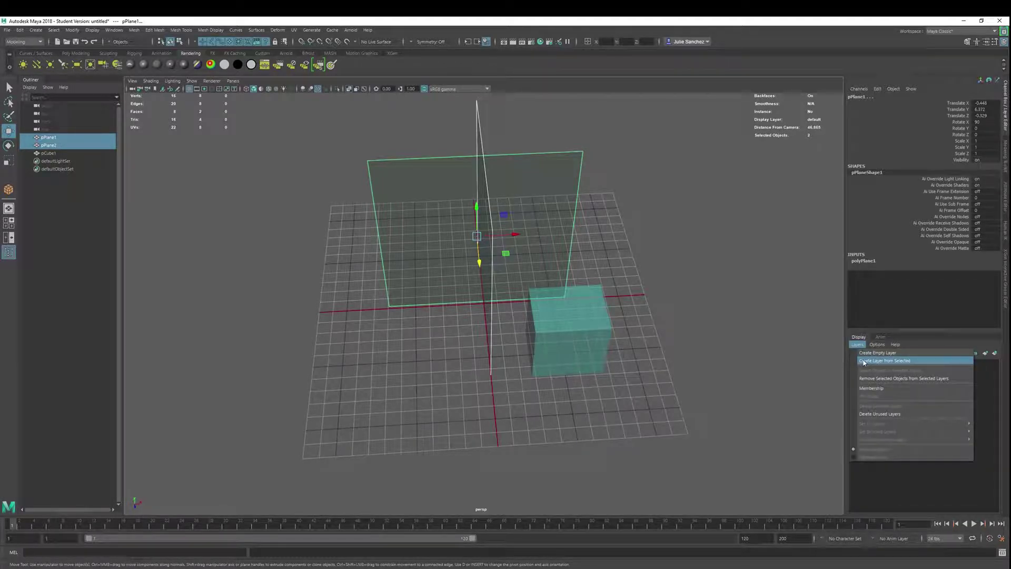
click(864, 361)
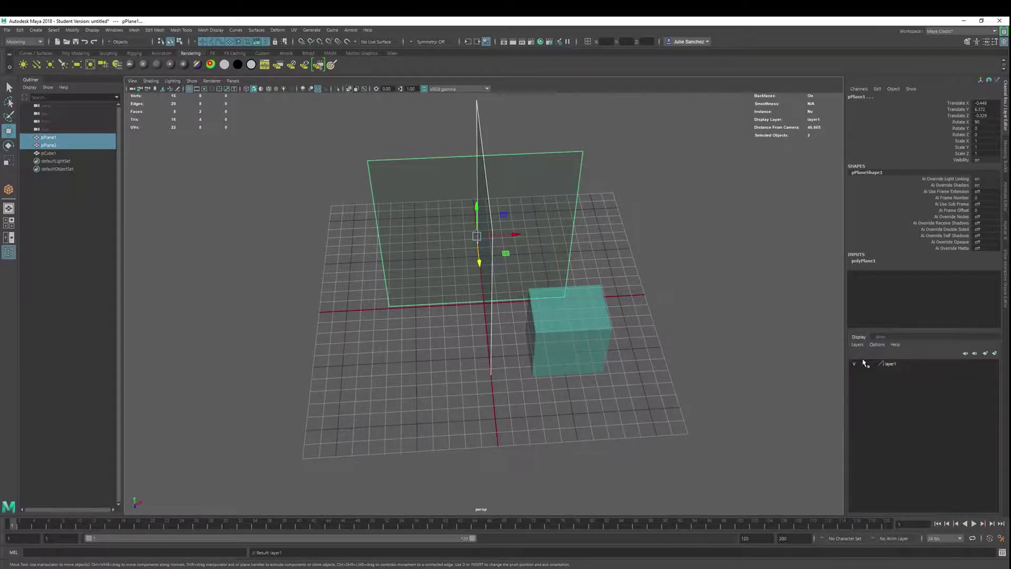
Step: Rename layer1 to 'Reference' and save
double_click(891, 369)
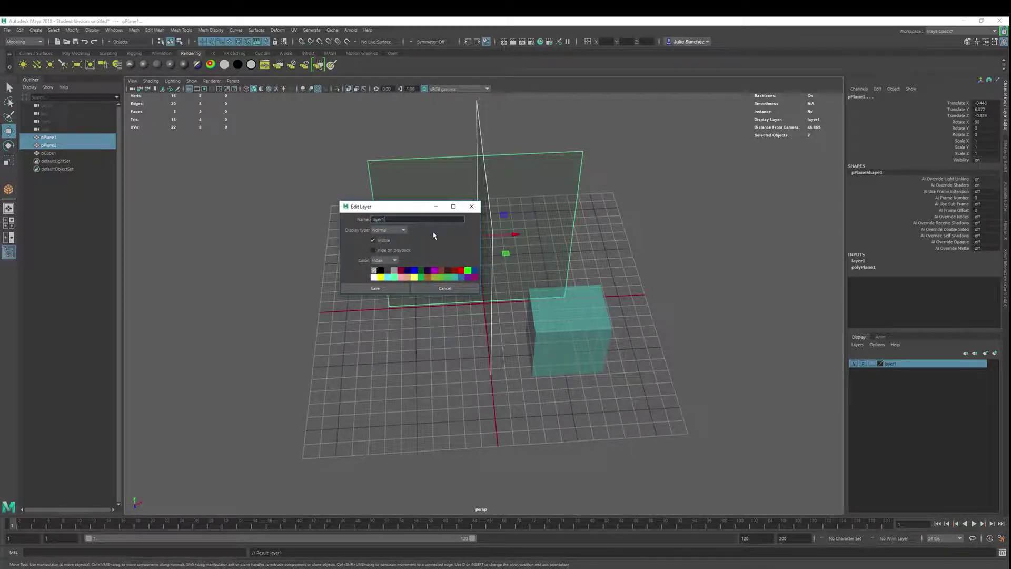
text(Reference)
click(375, 288)
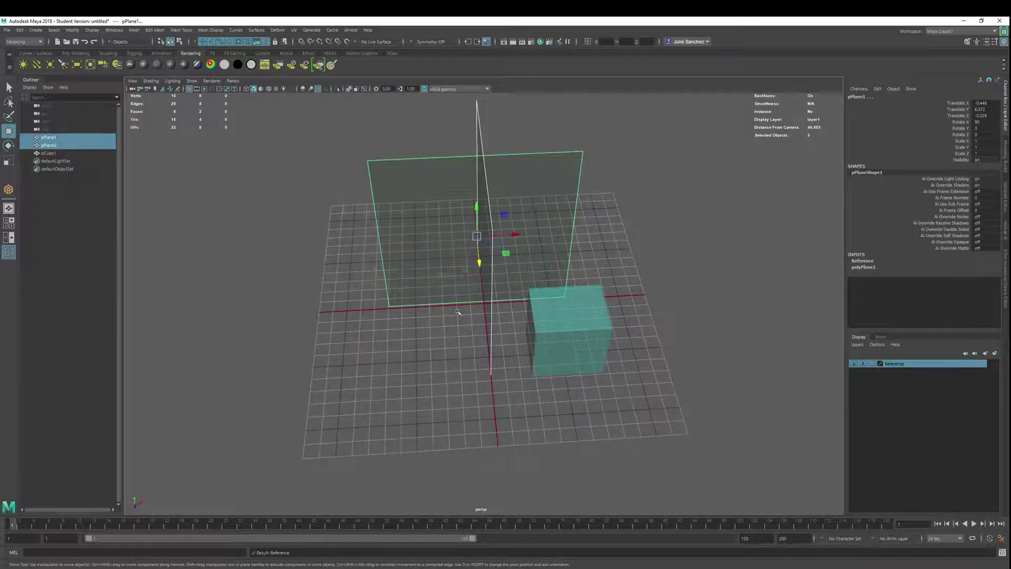
click(854, 364)
click(854, 365)
click(855, 364)
click(854, 364)
Step: Set the Reference layer's display type to R (reference) and deselect the planes
click(872, 363)
click(872, 364)
click(872, 364)
click(872, 363)
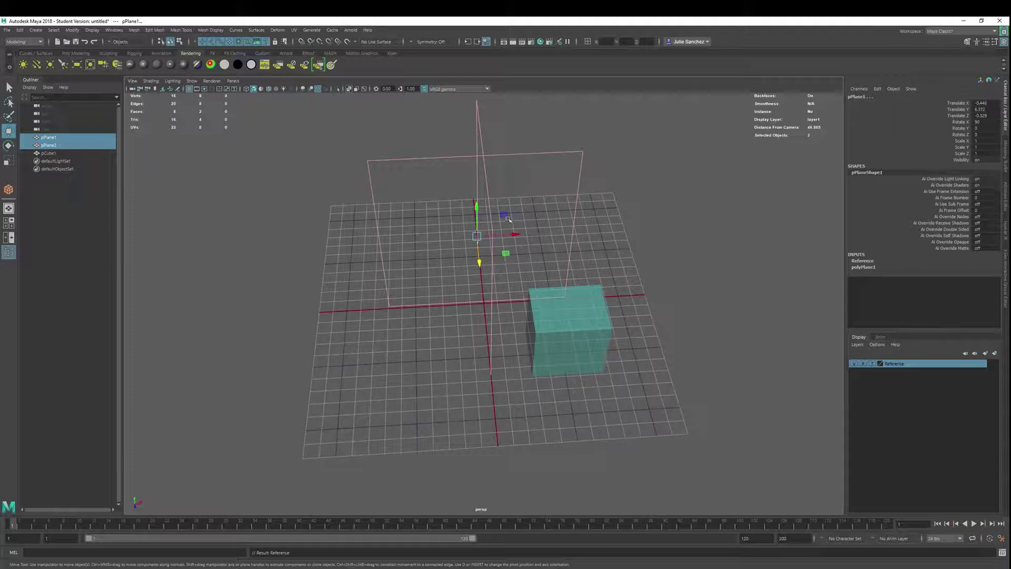
click(474, 171)
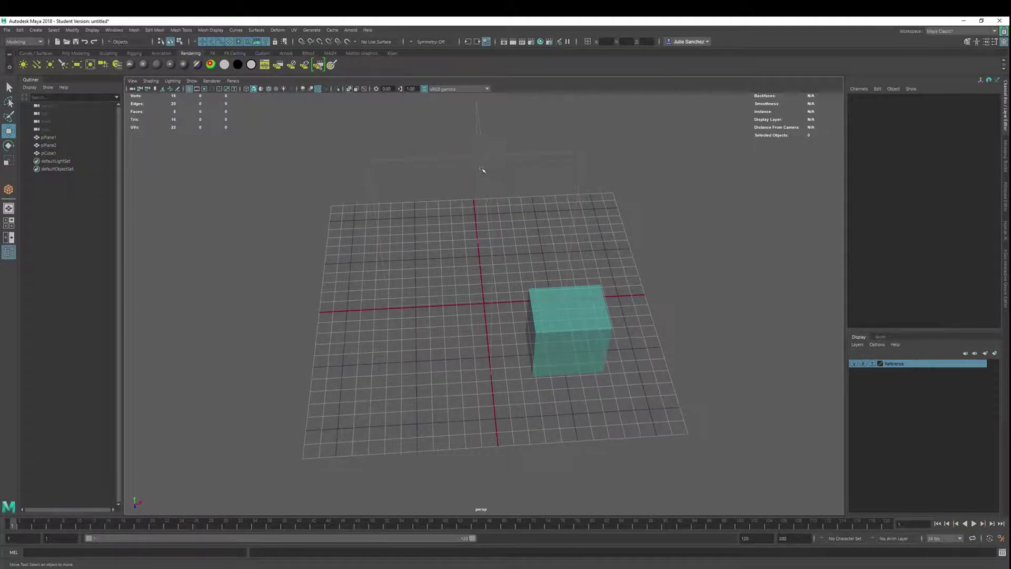
click(872, 363)
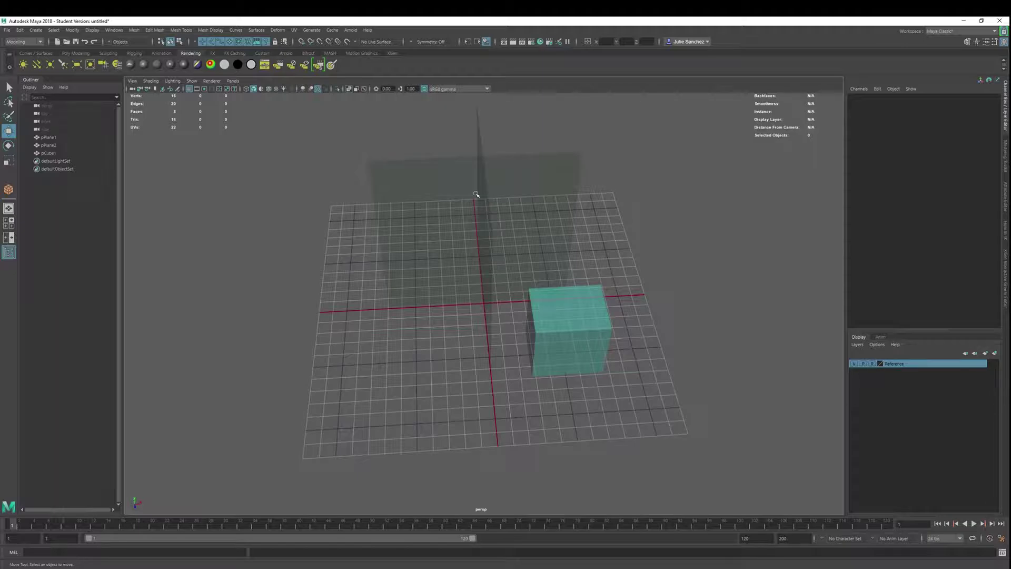
Step: Select the cube and add empty display layers layer1 through layer5 above Reference
click(573, 343)
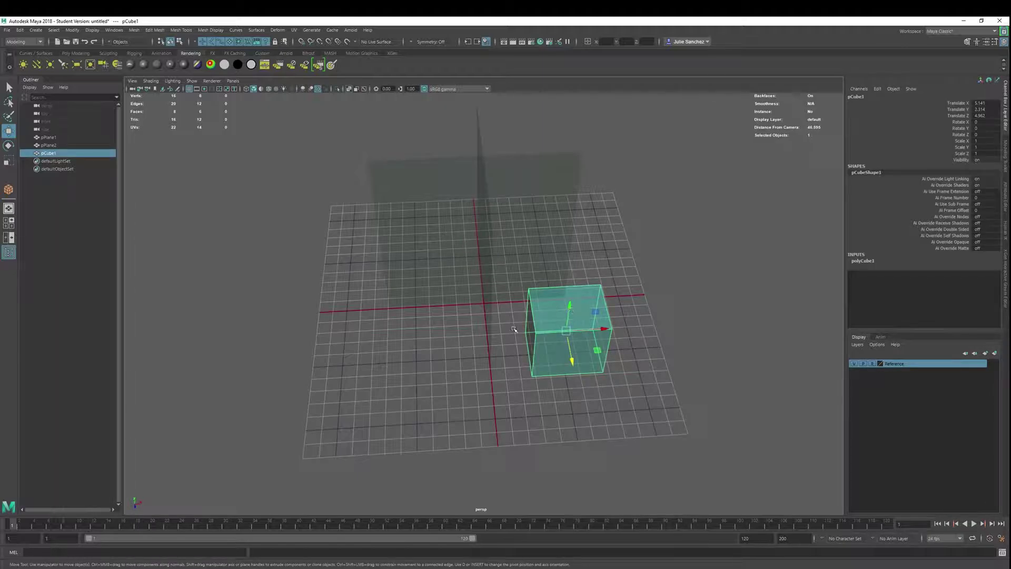
alt+drag(574, 376, 794, 362)
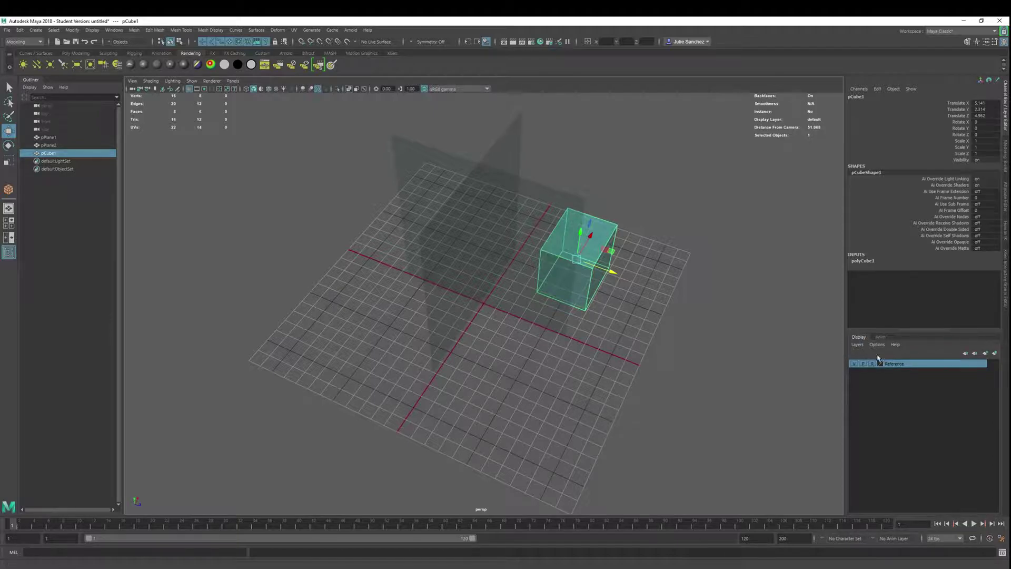
click(985, 354)
click(985, 354)
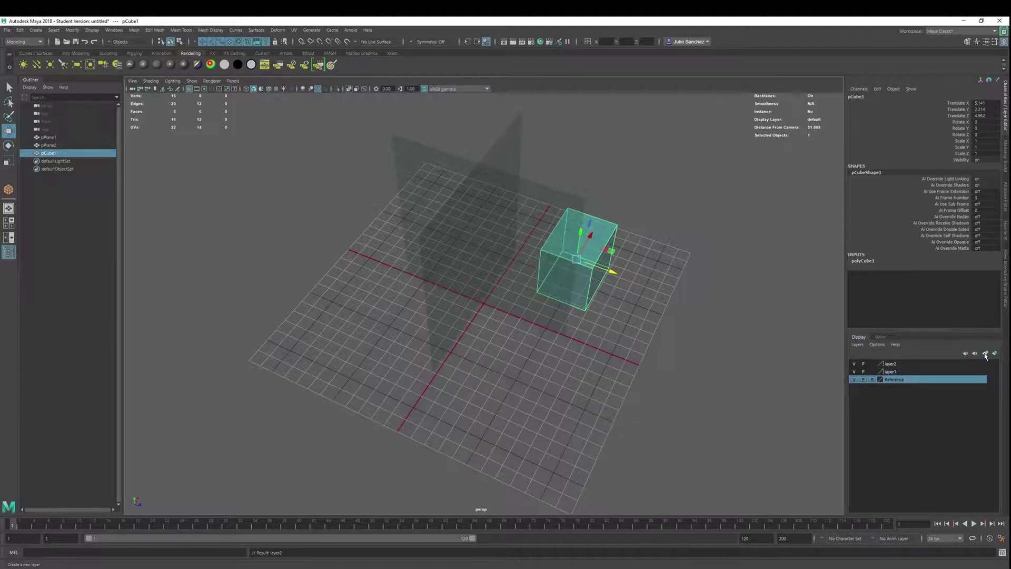
click(984, 354)
click(985, 353)
click(985, 354)
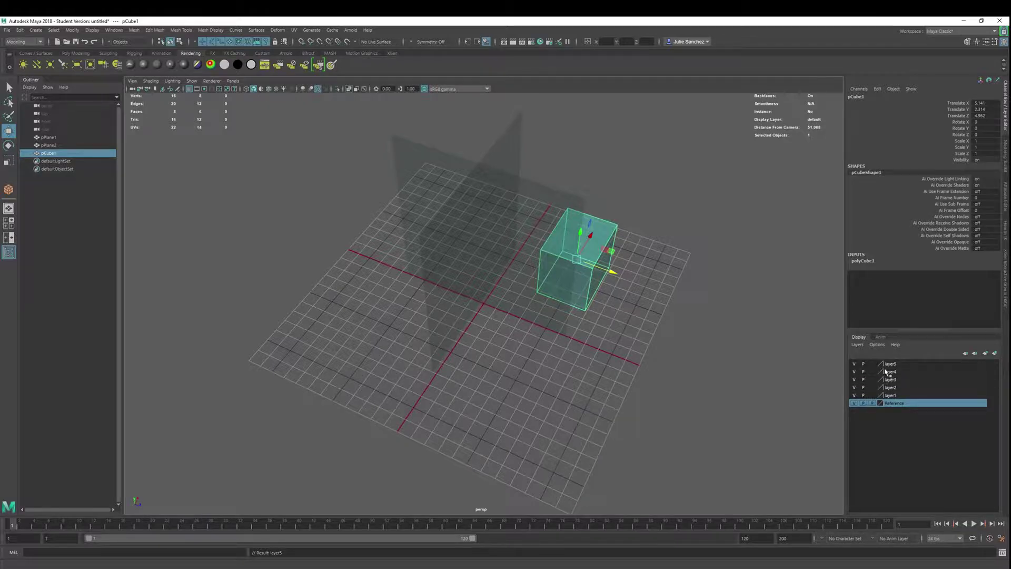
click(587, 242)
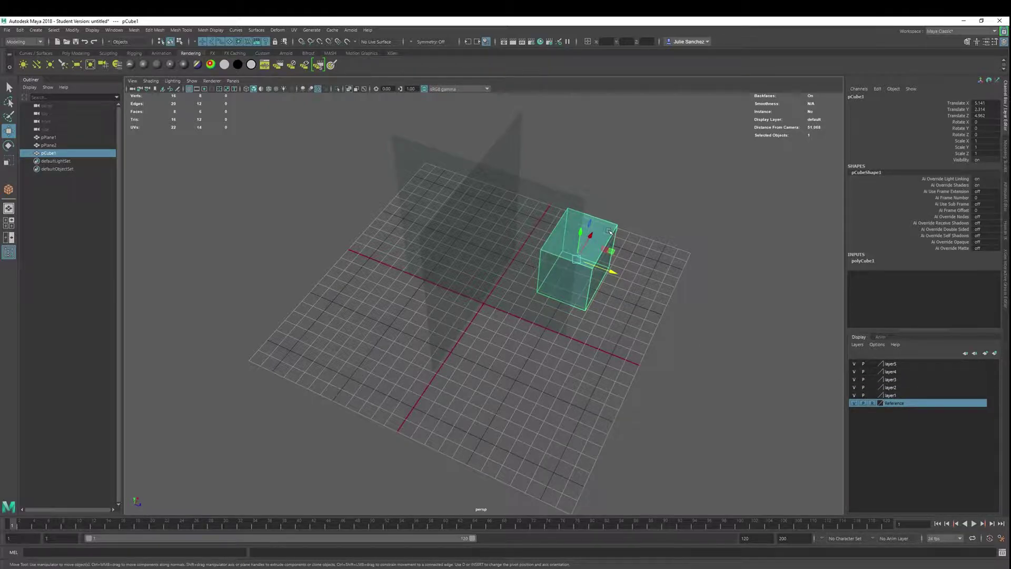
Step: Add the selected cube pCube1 to layer5
right_click(894, 365)
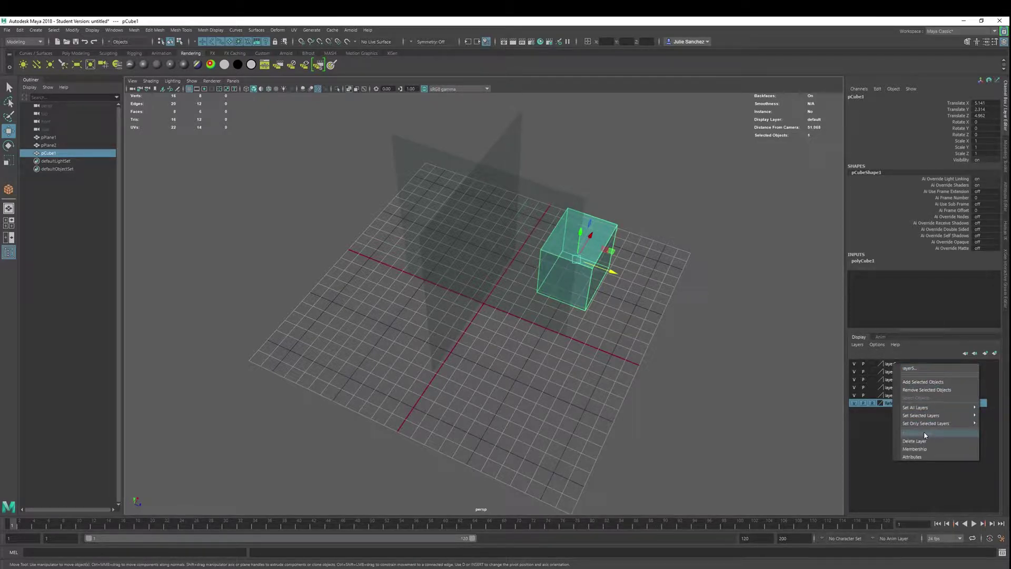
mouse_move(922, 419)
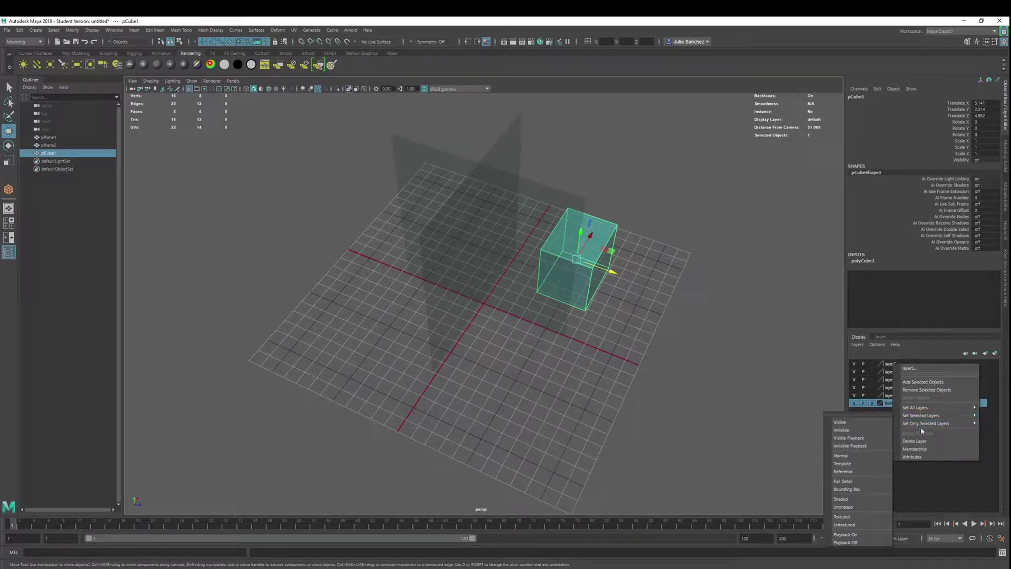
click(919, 382)
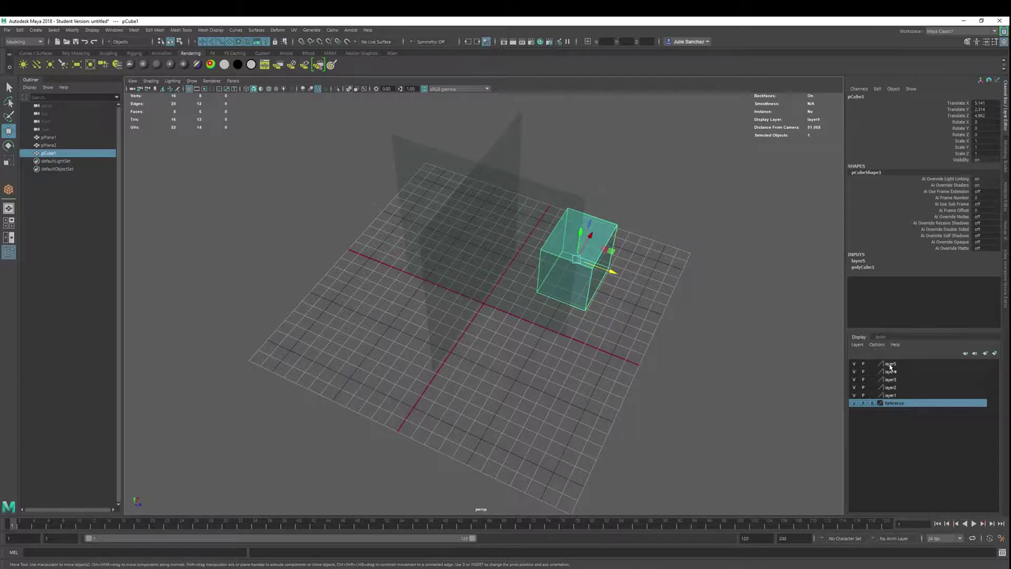
Step: Rename layer5 to 'box' and save
double_click(890, 364)
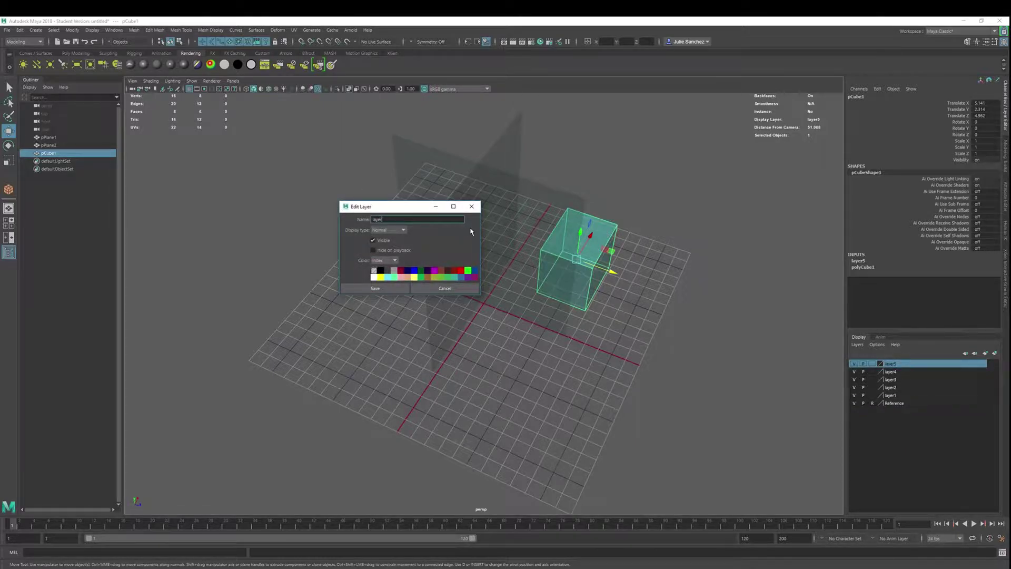
key(BackSpace)
key(BackSpace)
key(BackSpace)
key(BackSpace)
key(BackSpace)
text(b)
click(363, 288)
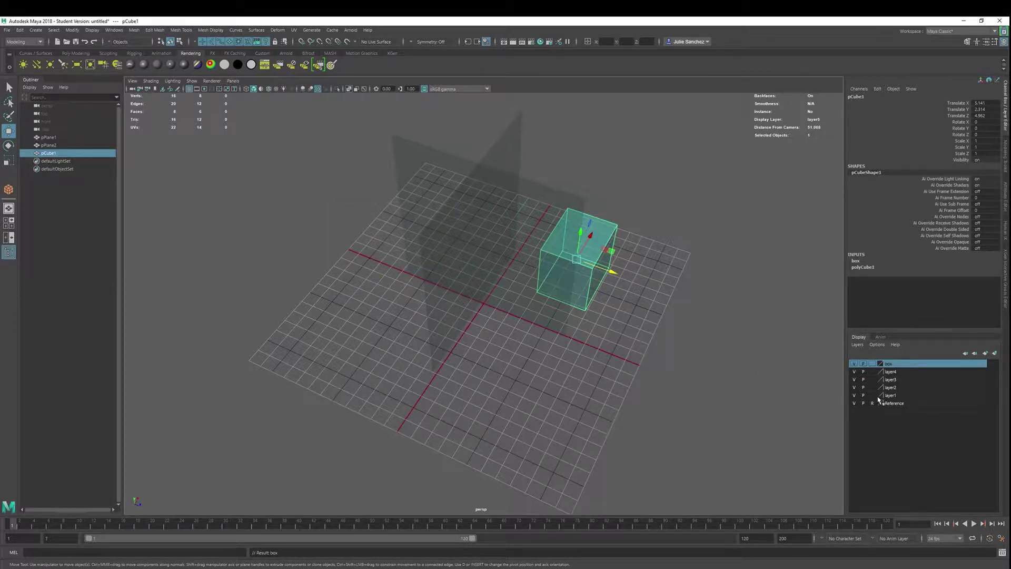
Step: Delete the unused empty layers, leaving only box and Reference
click(855, 346)
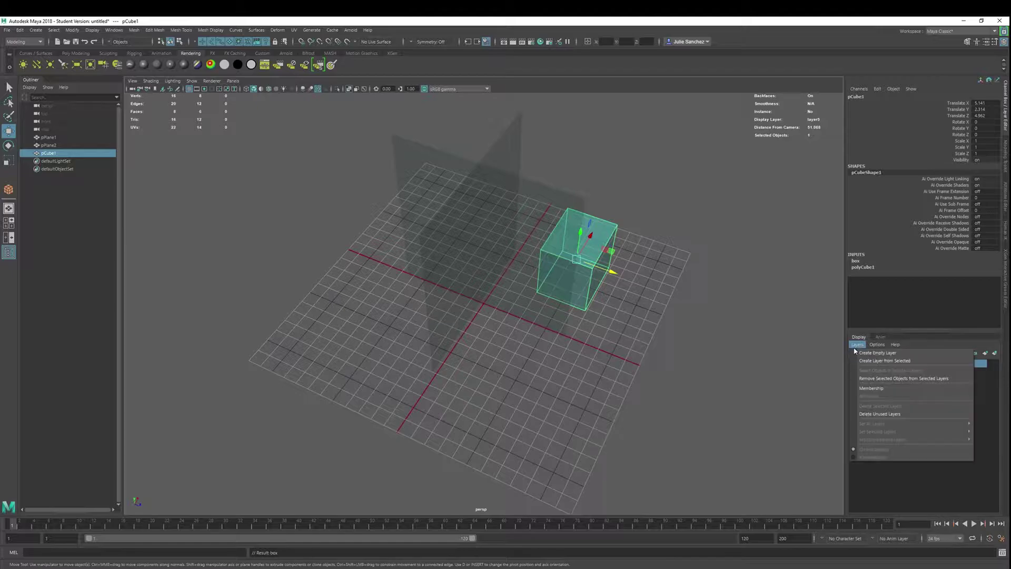
click(870, 414)
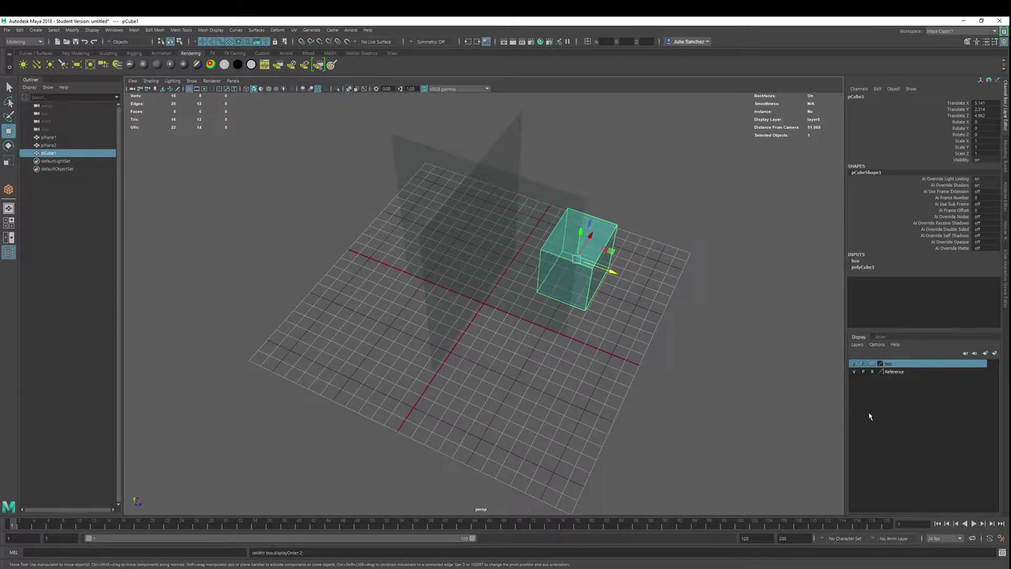
click(895, 372)
click(892, 364)
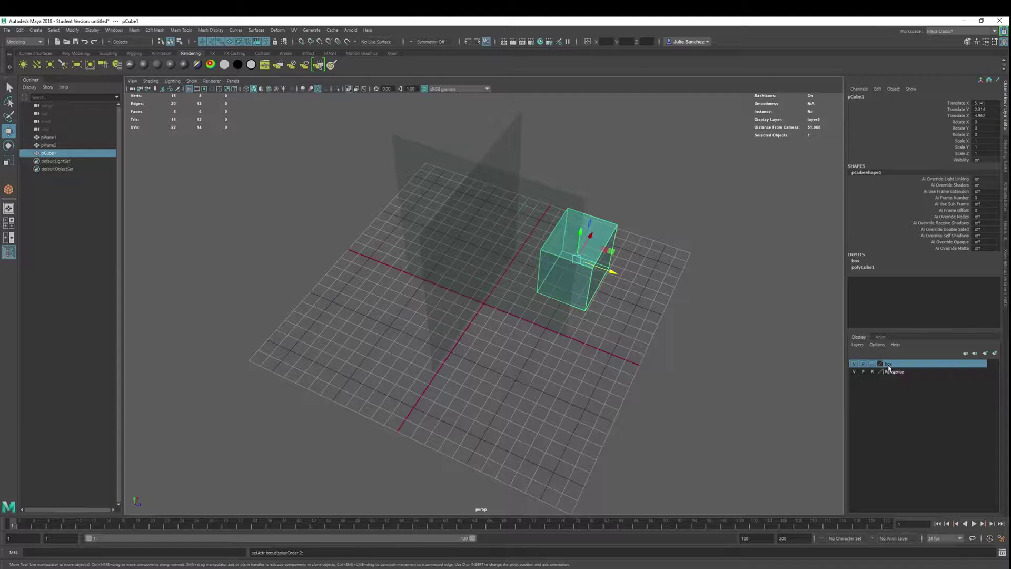
Step: Toggle the box layer's visibility and template display off and back on
click(854, 365)
click(855, 365)
click(872, 364)
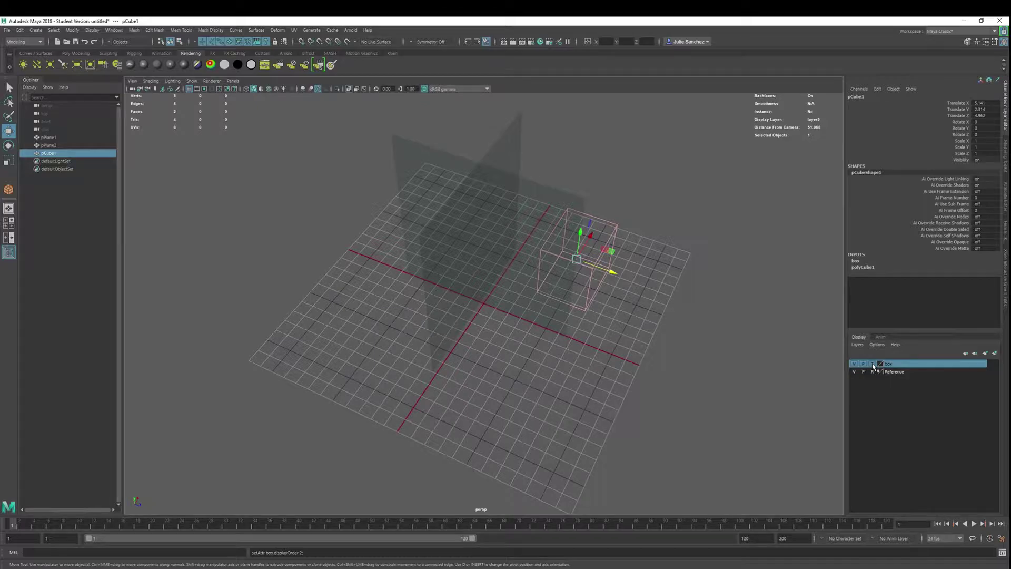
click(872, 364)
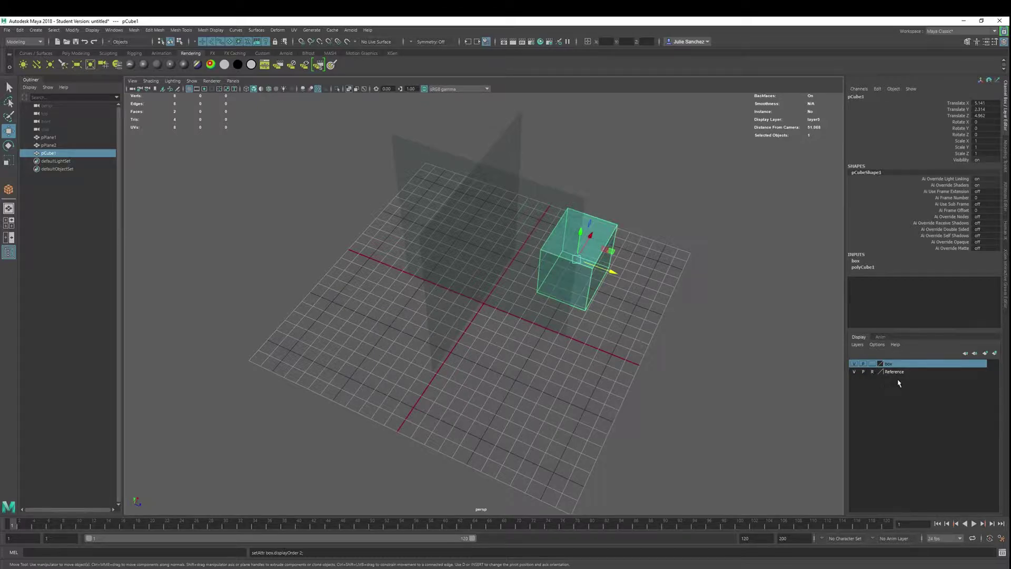
Step: Review the box layer's settings without changes, then show the Layer Editor's Layers menu
double_click(881, 364)
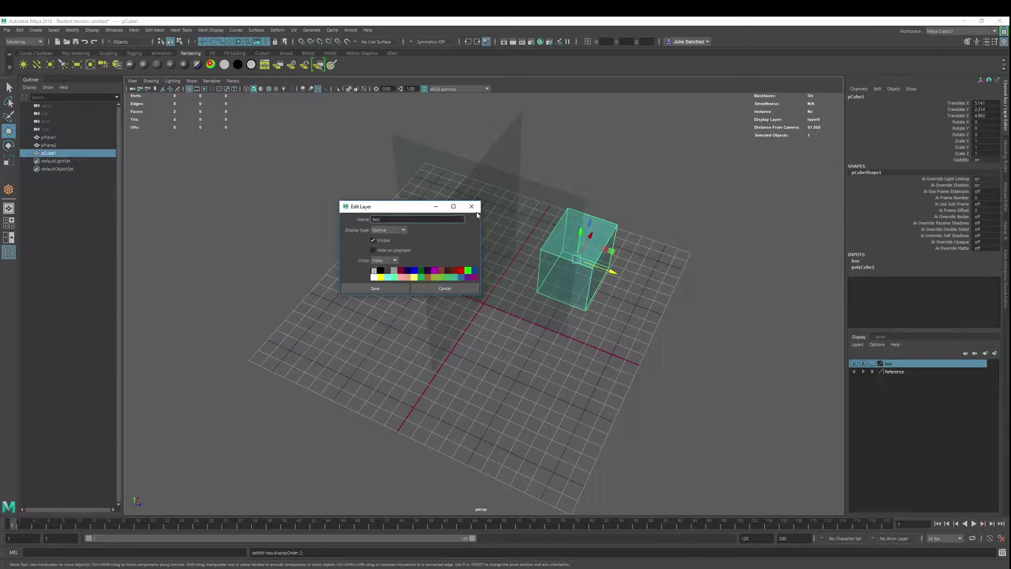
click(472, 206)
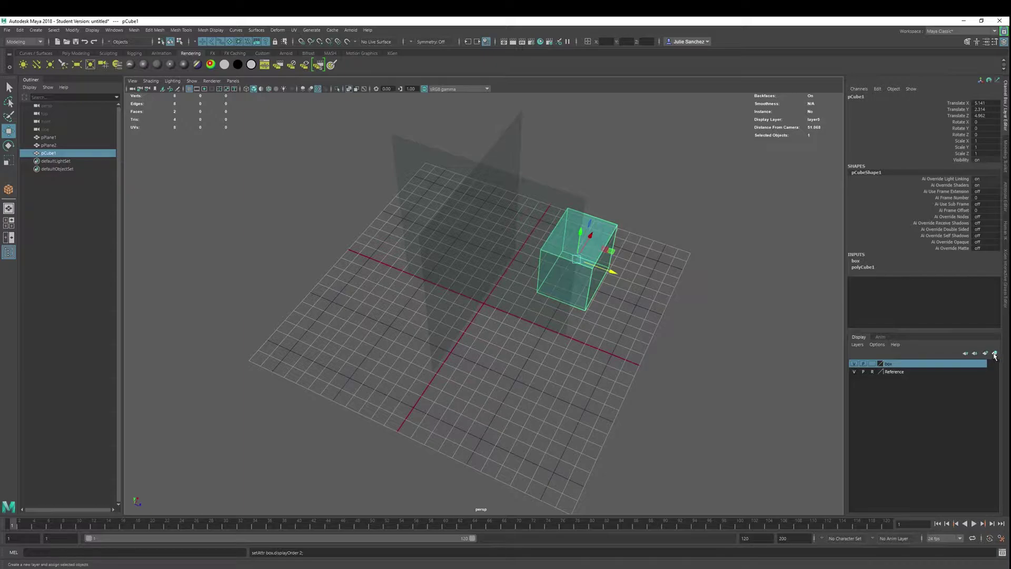
click(859, 345)
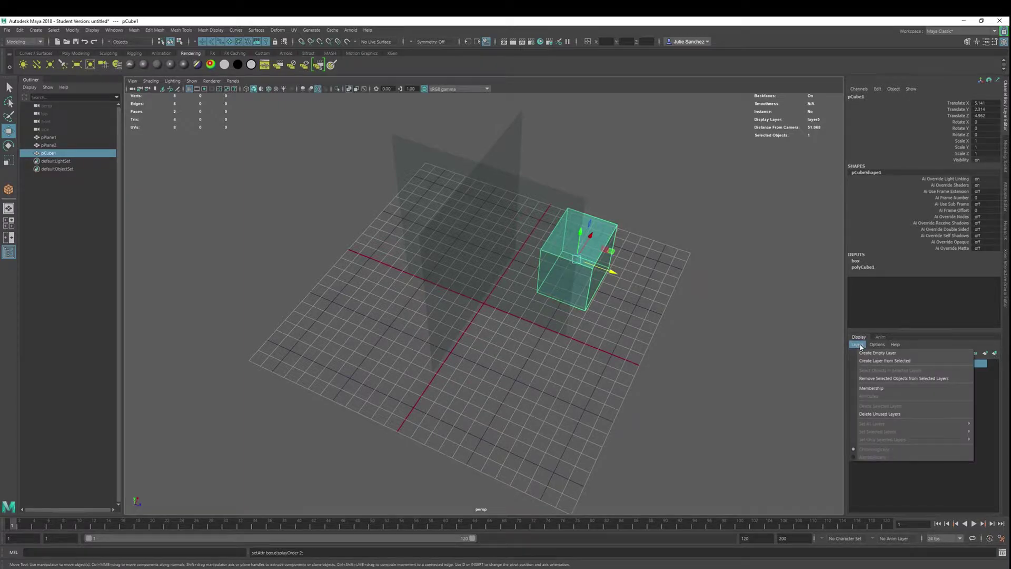
Step: Deselect everything and orbit to inspect the shaded cube before the greyed Reference planes
click(742, 345)
click(730, 365)
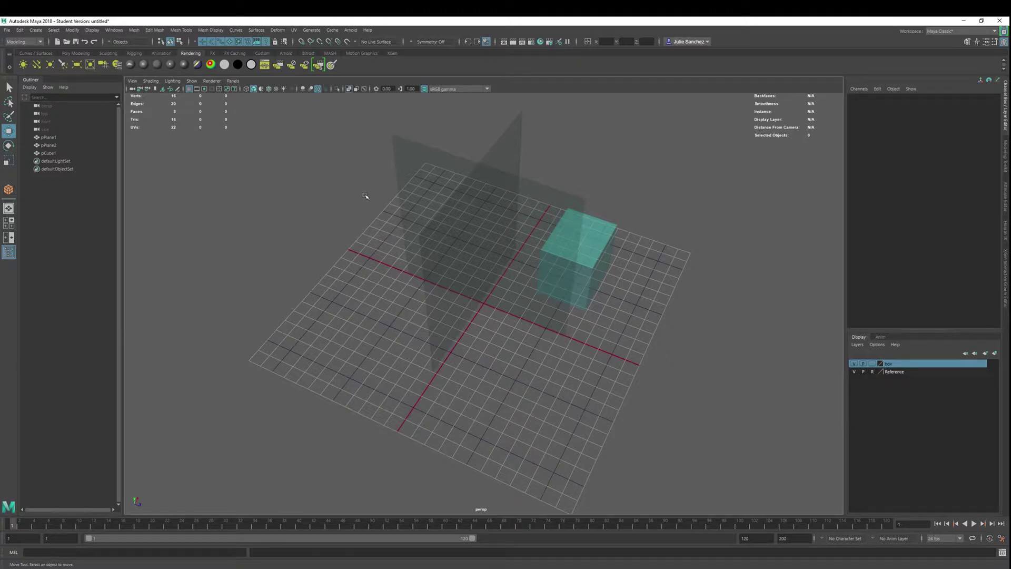
alt+drag(365, 196, 330, 156)
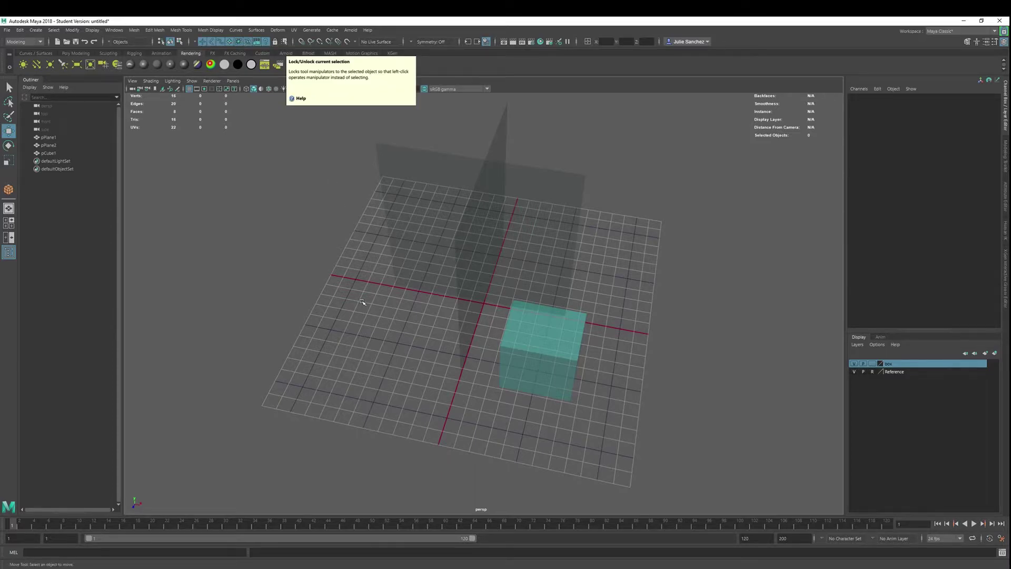
alt+drag(350, 284, 742, 290)
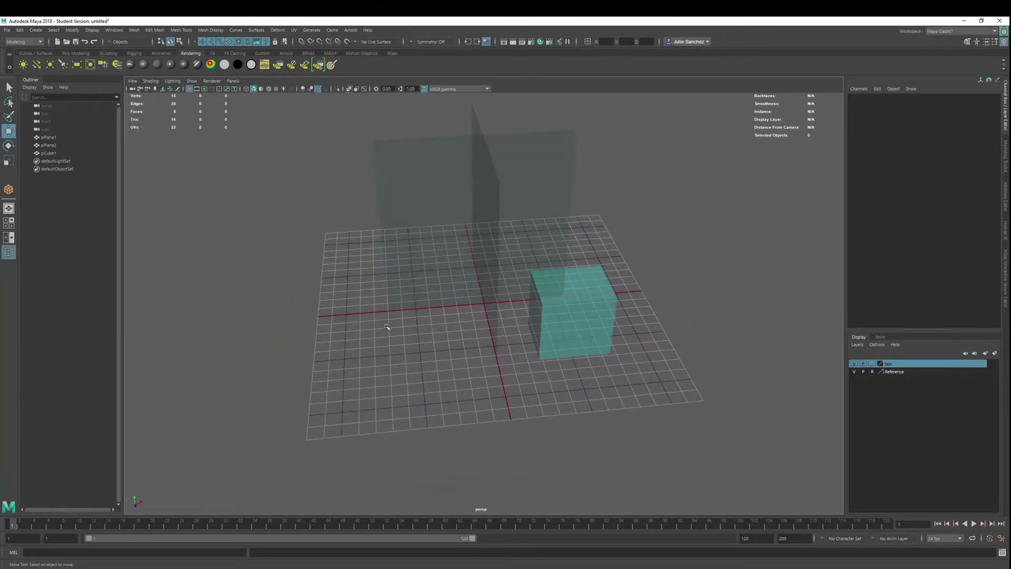
alt+drag(387, 327, 371, 328)
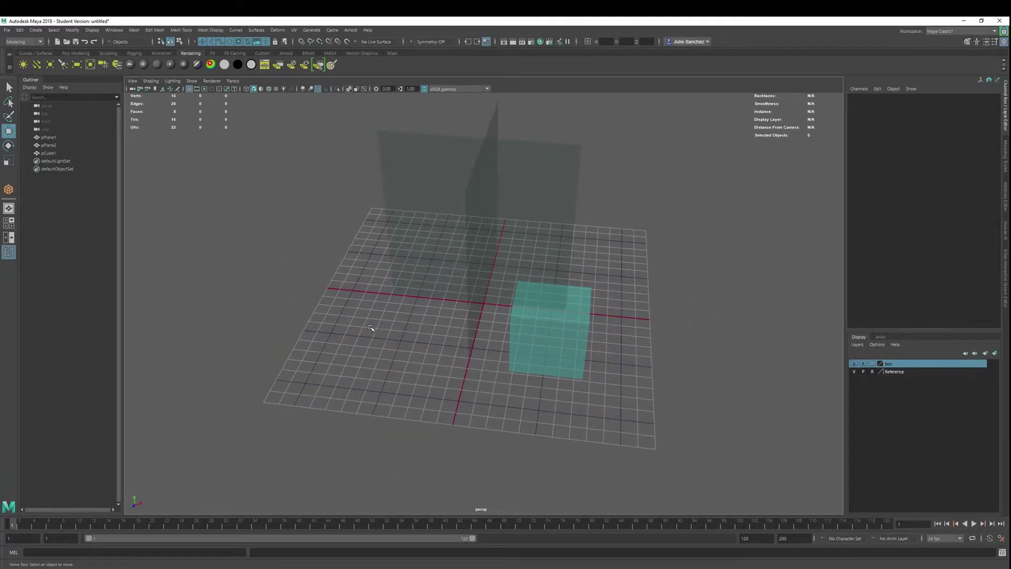